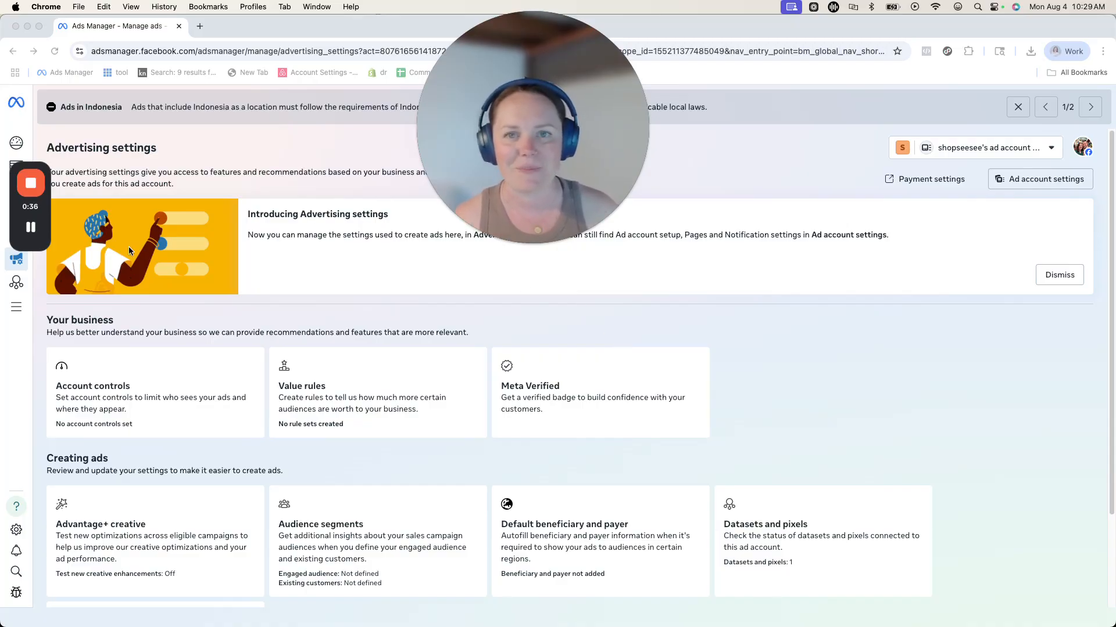
left_click(34, 229)
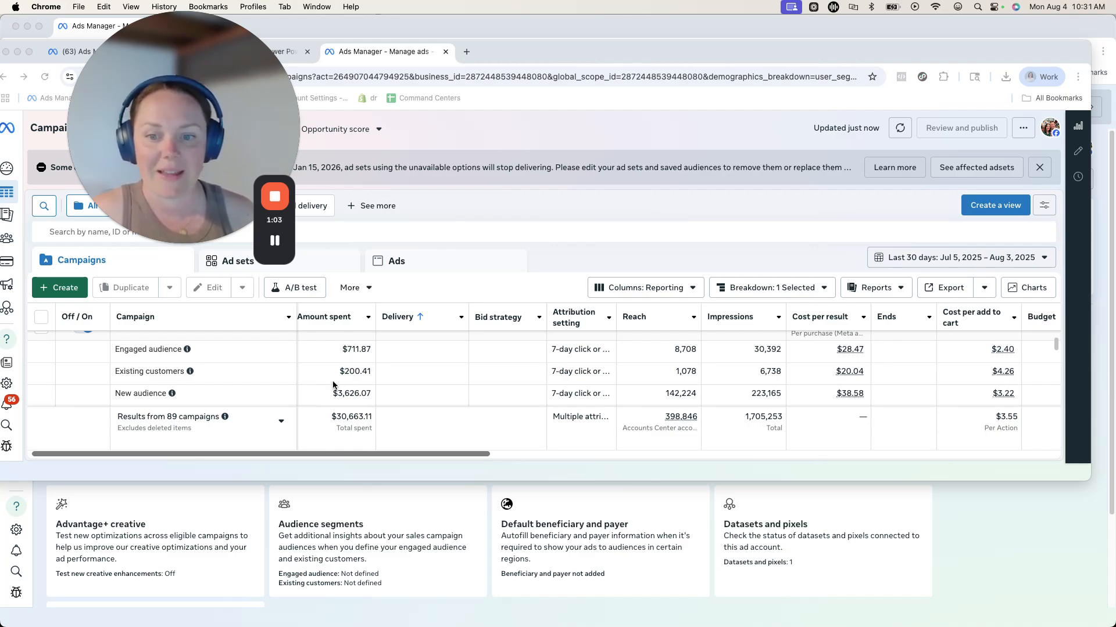
left_click(379, 394)
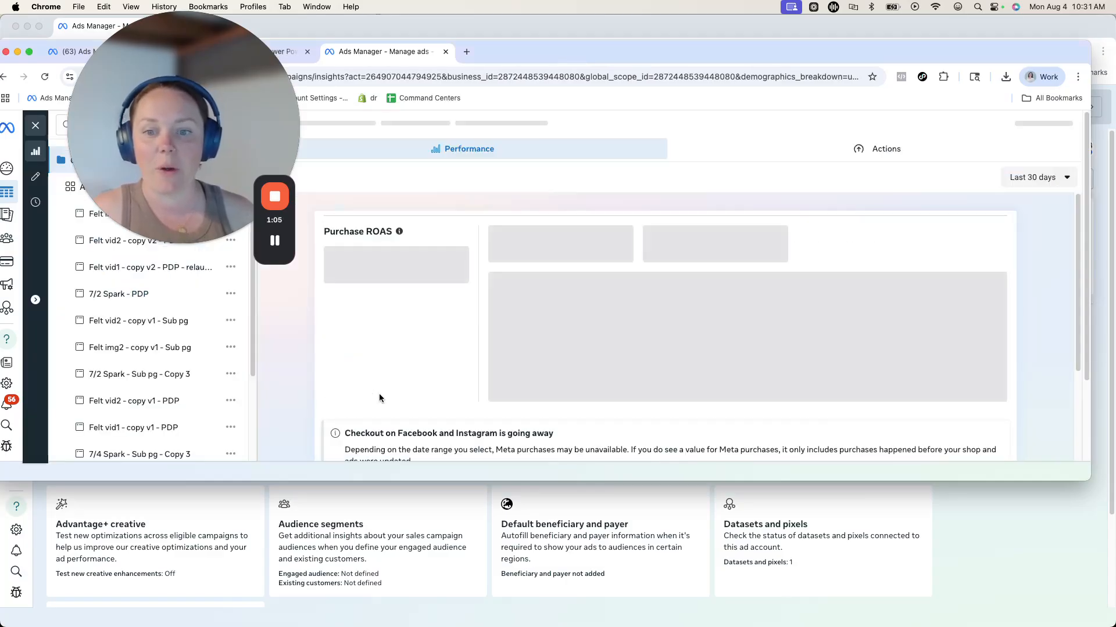
left_click_drag(379, 394, 320, 268)
left_click(274, 241)
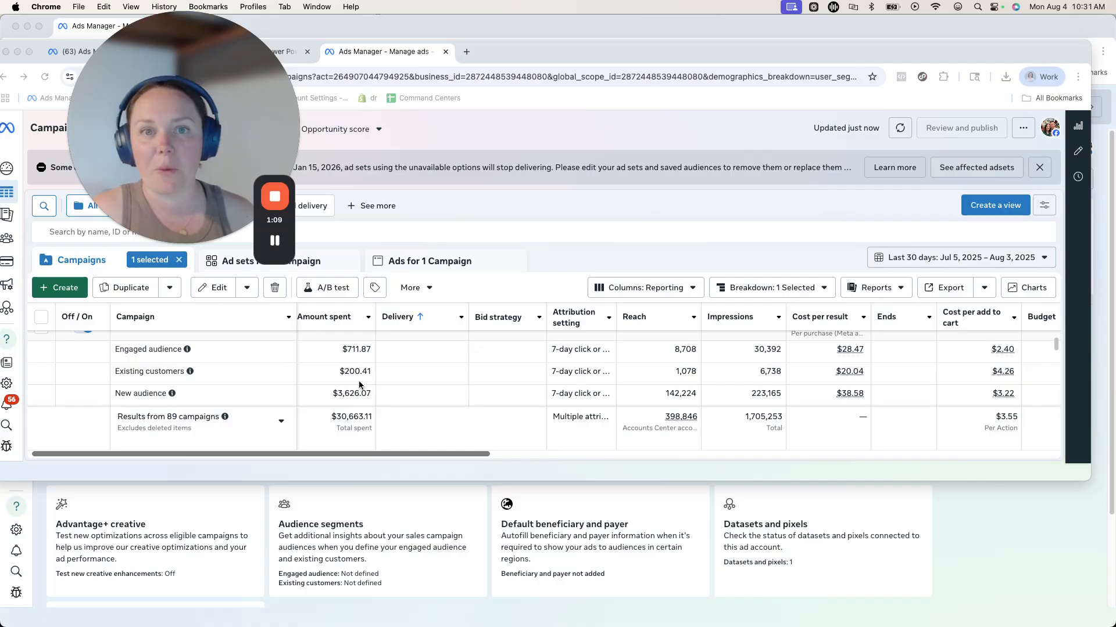
left_click(276, 241)
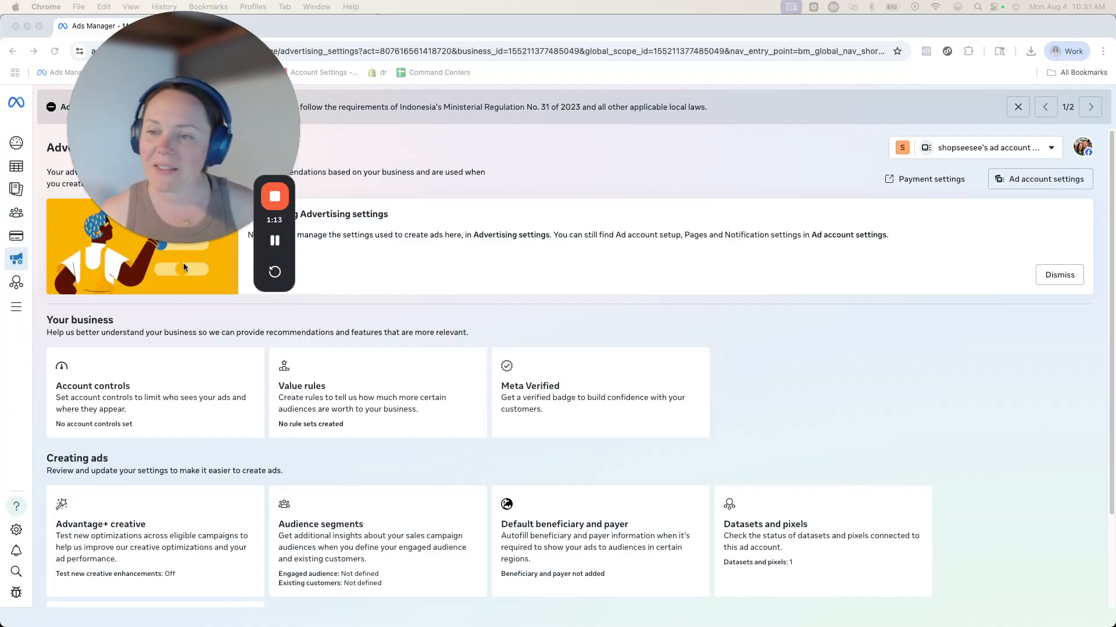
- Open the Audience segments settings and start a custom audience for the Existing customers segment
mouse_move(17, 265)
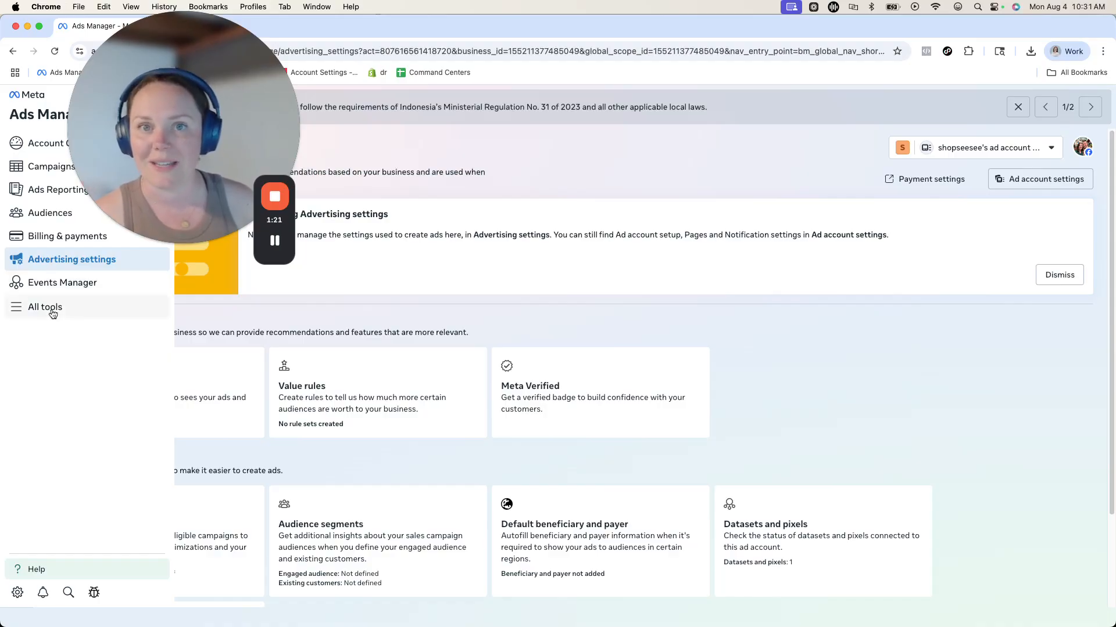
mouse_move(278, 239)
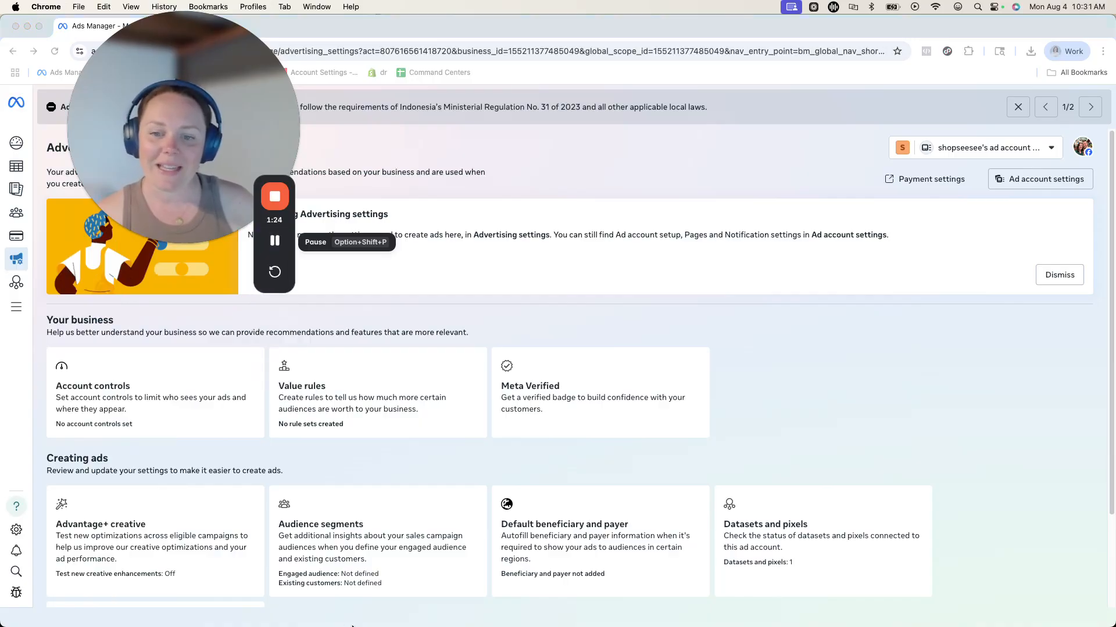
left_click(361, 532)
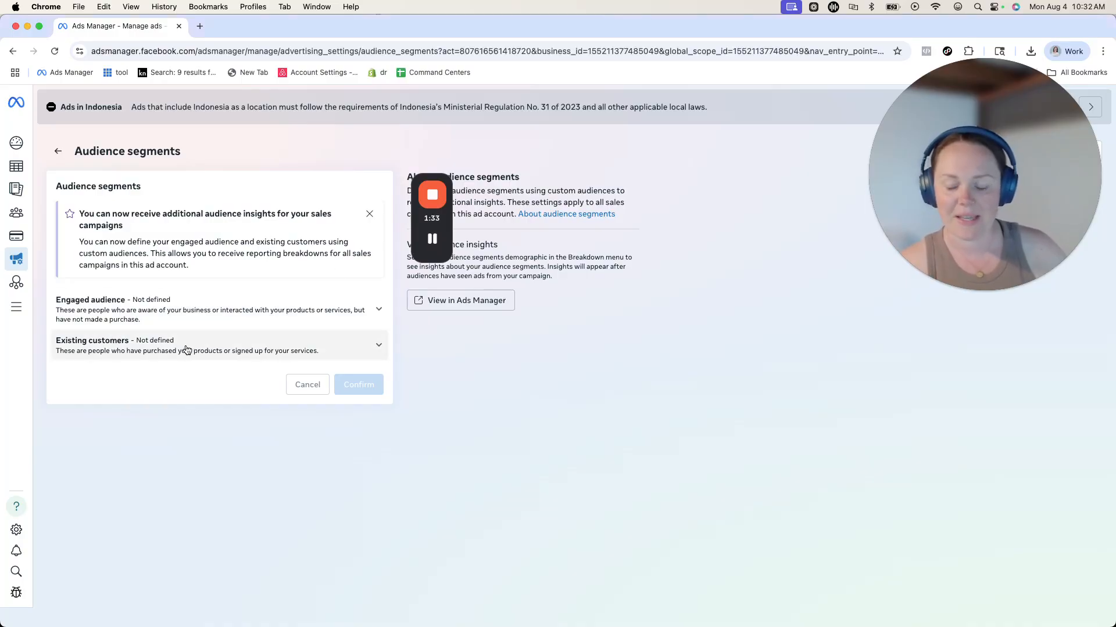
left_click(428, 236)
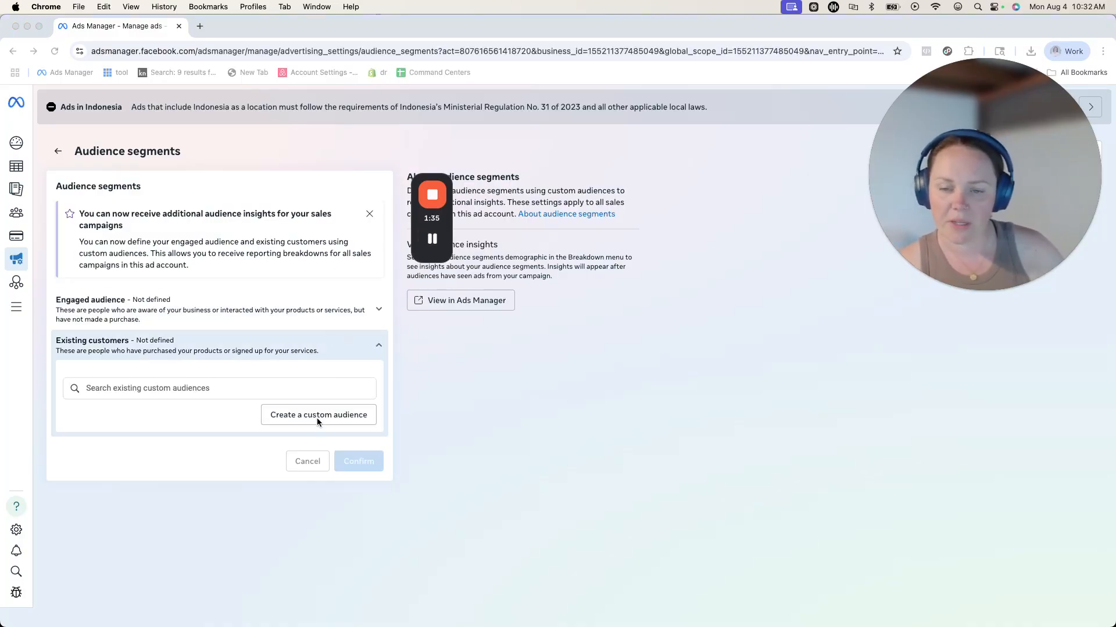
left_click(318, 422)
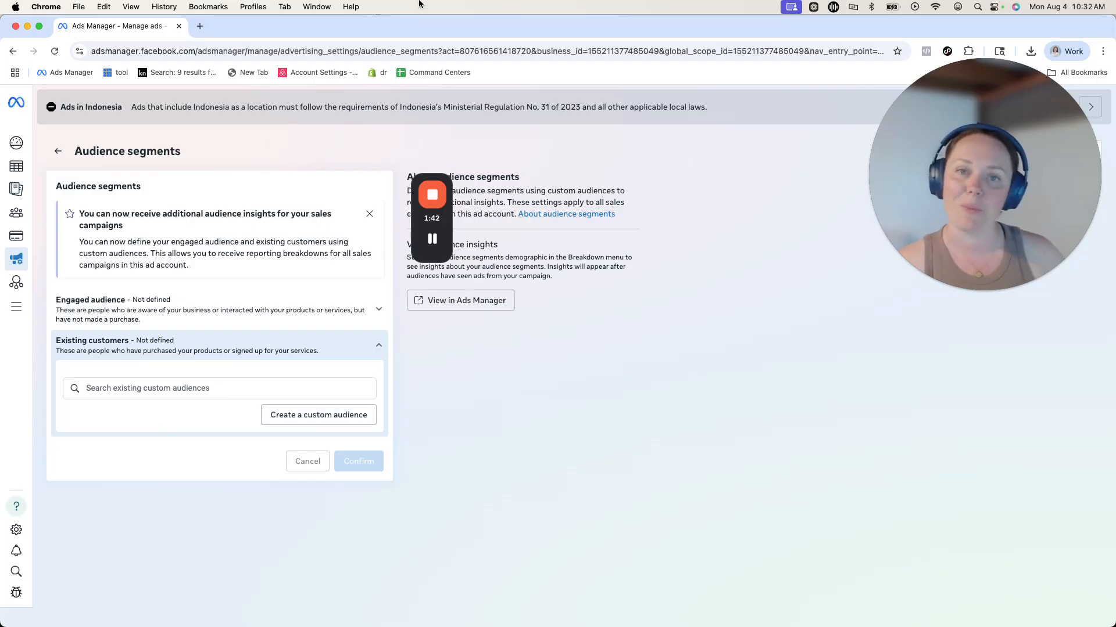
left_click(445, 239)
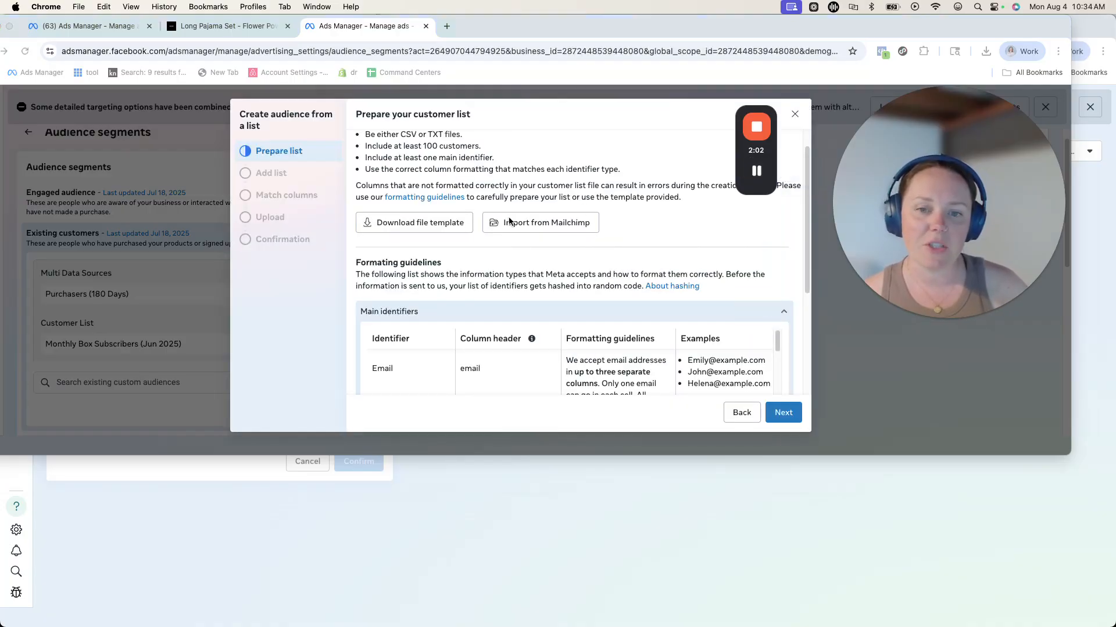
- Review the main identifier formatting guidelines for the customer list and continue to adding the list
scroll(561, 272, "down", 1)
scroll(595, 256, "down", 2)
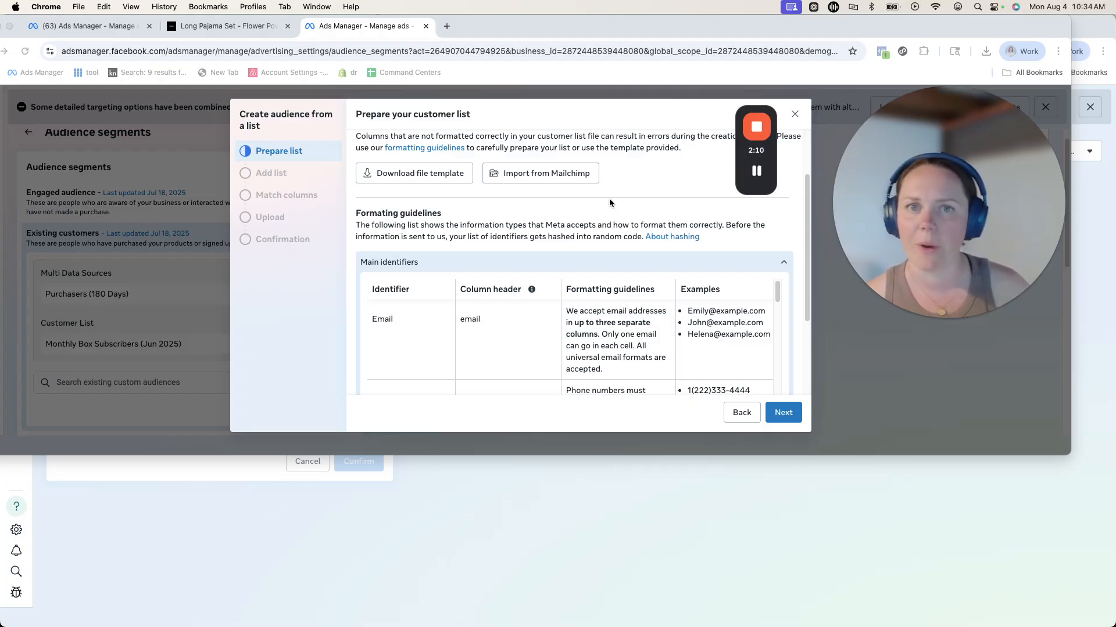
scroll(616, 209, "down", 5)
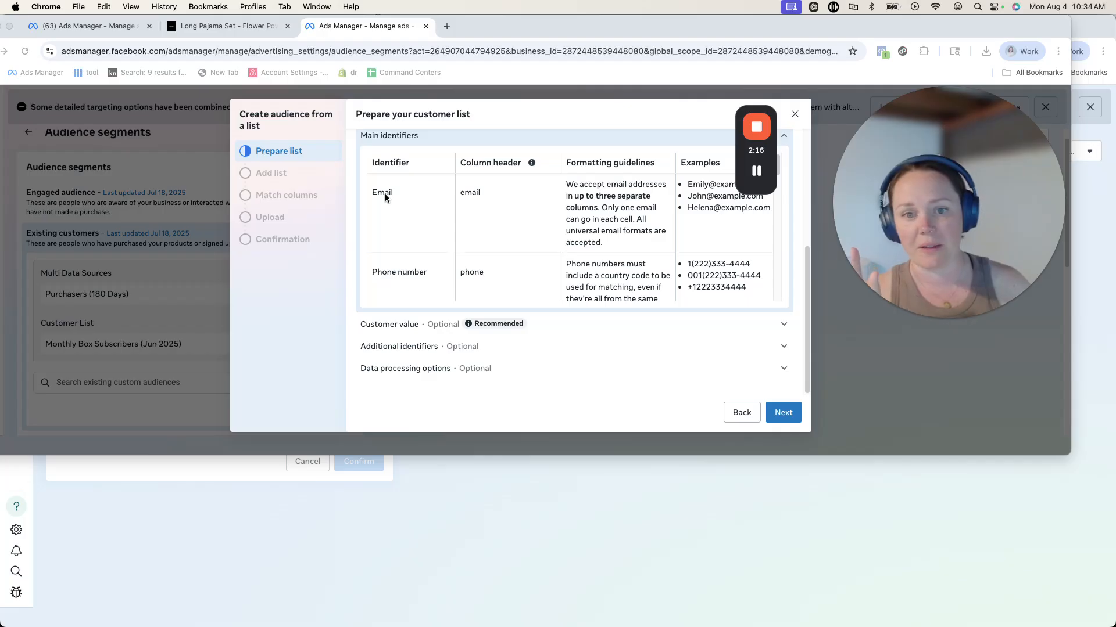
scroll(537, 239, "down", 1)
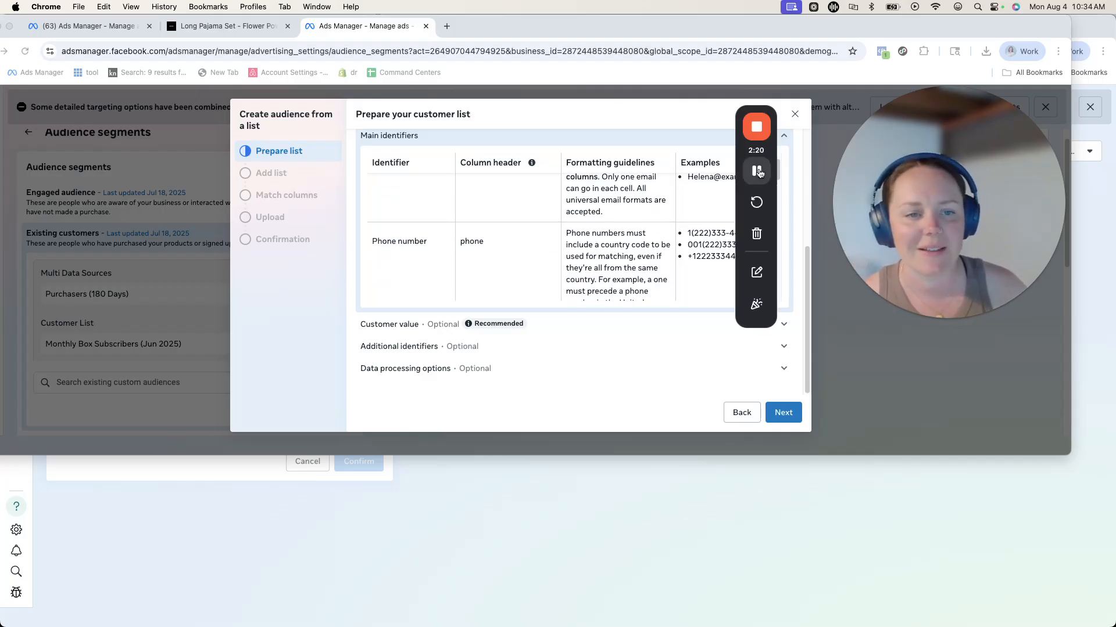
left_click(783, 412)
- Name the customer list audience "Past Purchasers (365)" and continue to column matching
scroll(563, 308, "down", 1)
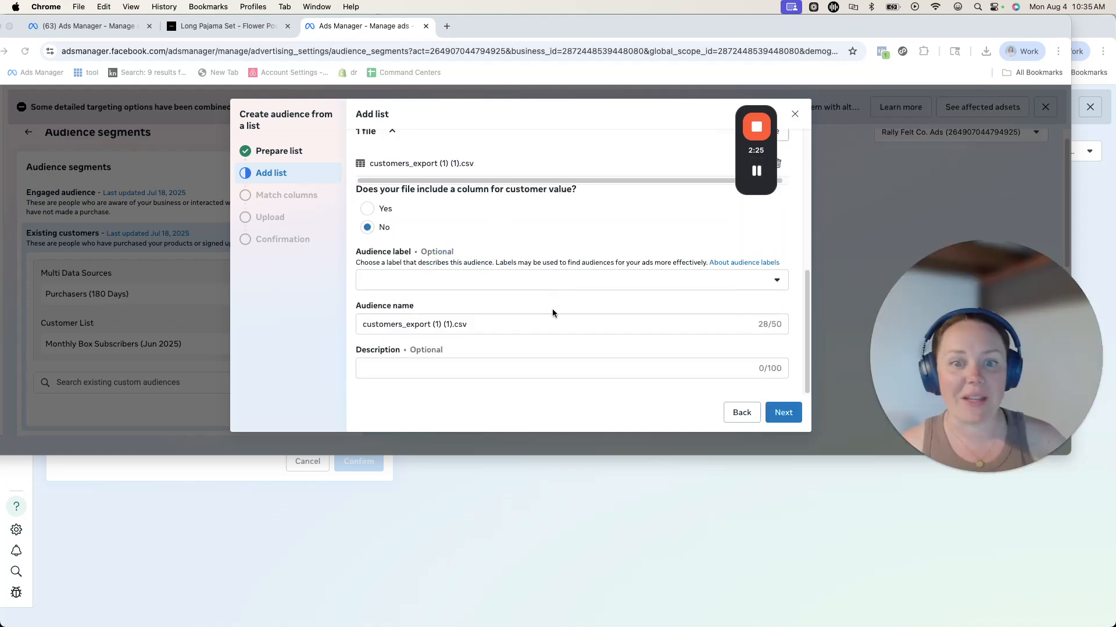
left_click_drag(469, 324, 351, 326)
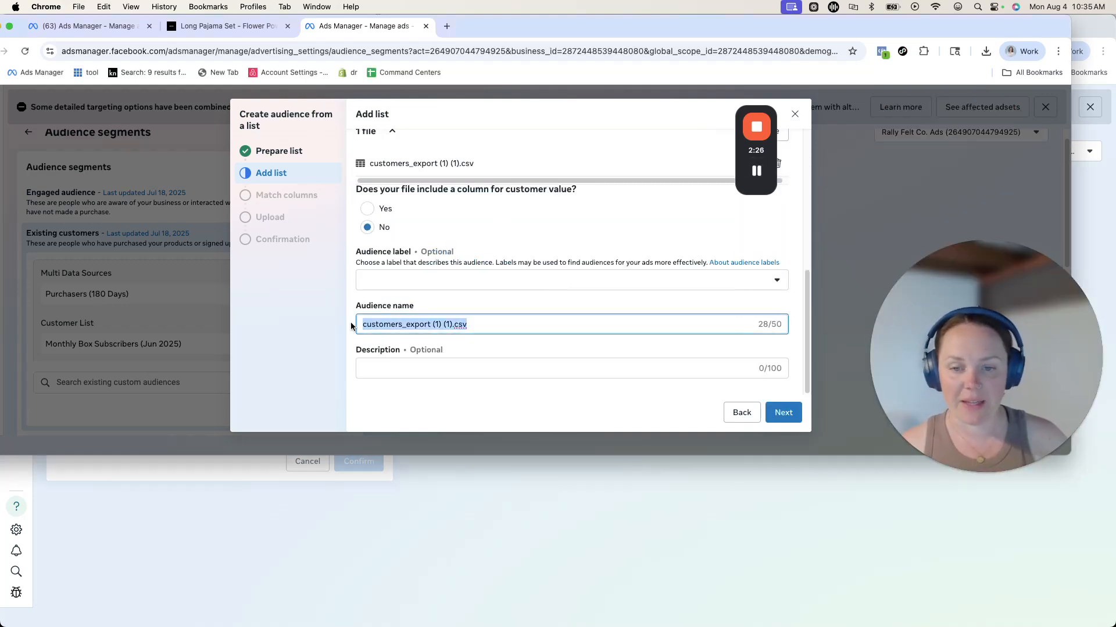
type("Past Pircjha")
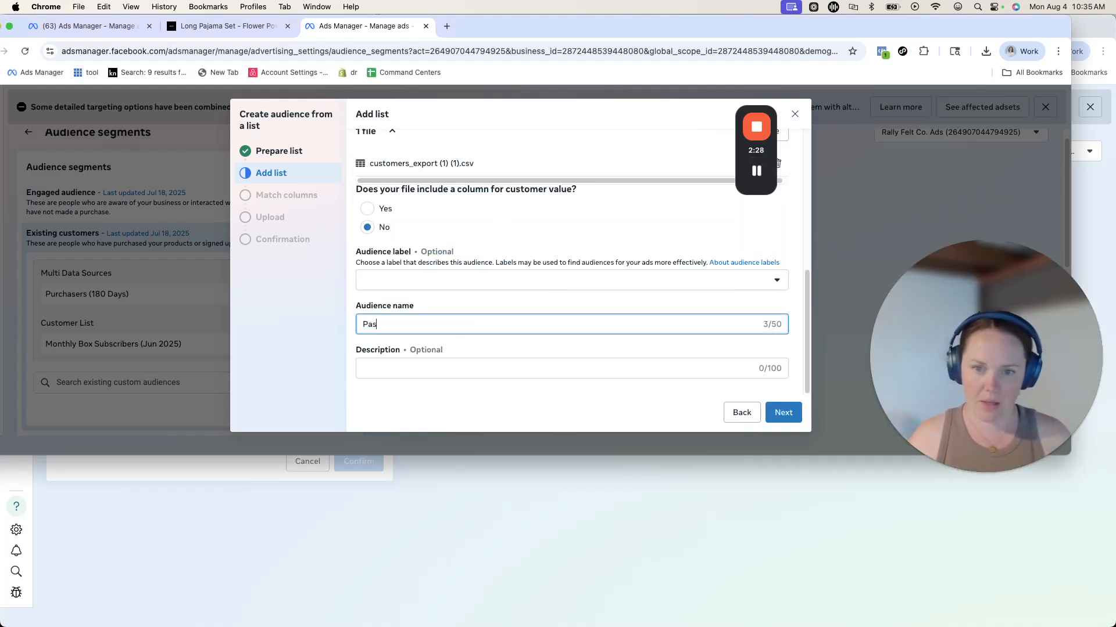
key("BackSpace")
key("BackSpace")
key("BackSpace")
key("BackSpace")
key("BackSpace")
key("BackSpace")
type("urchasers (")
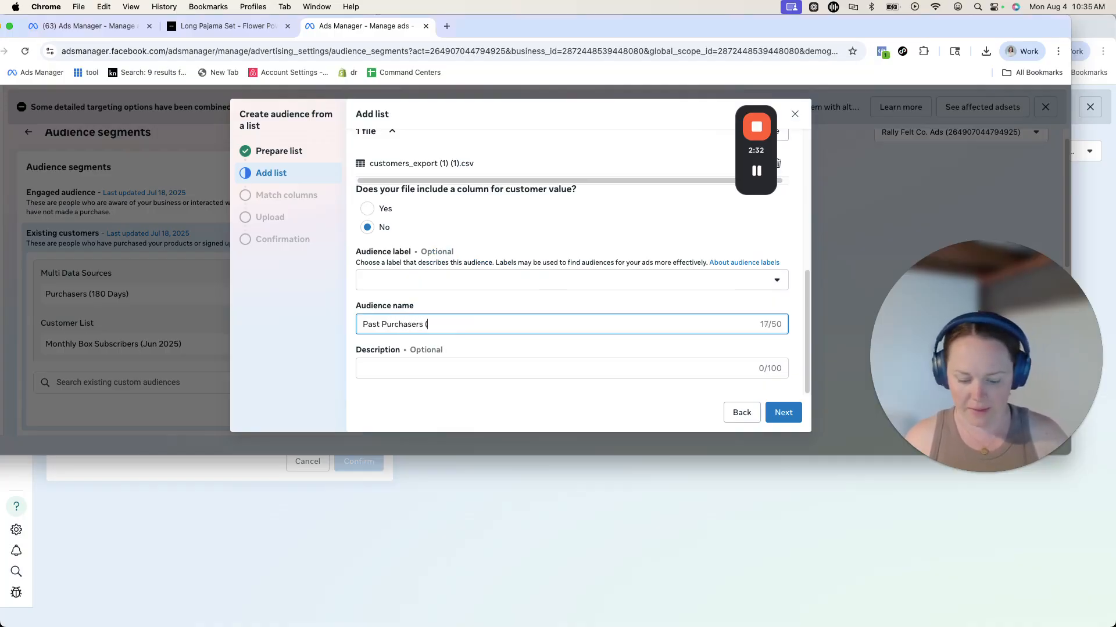
type("365)")
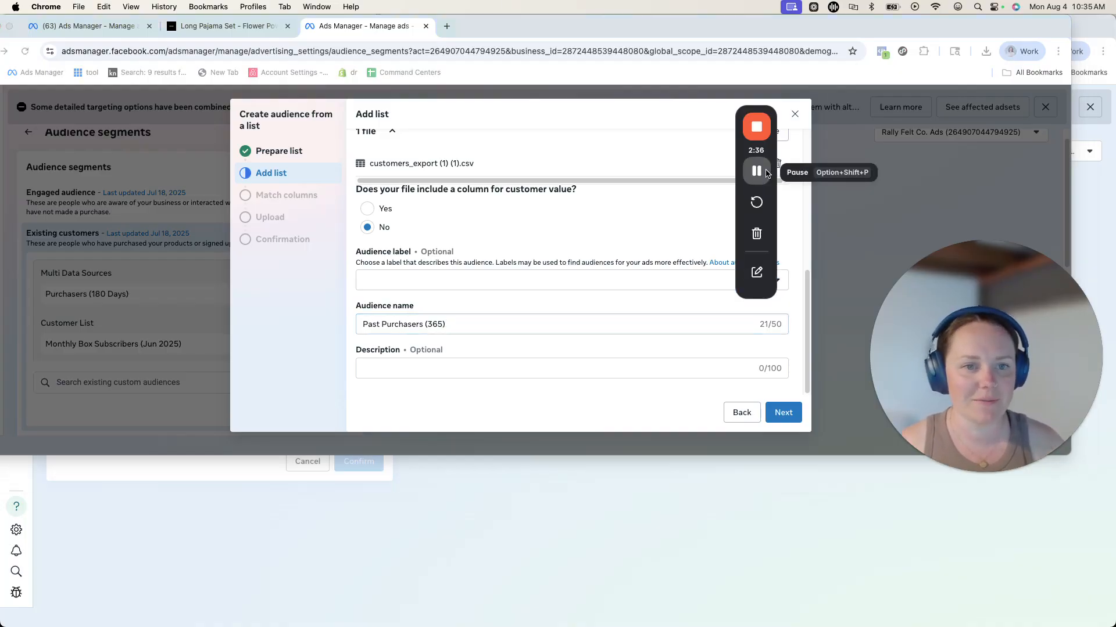
key("Return")
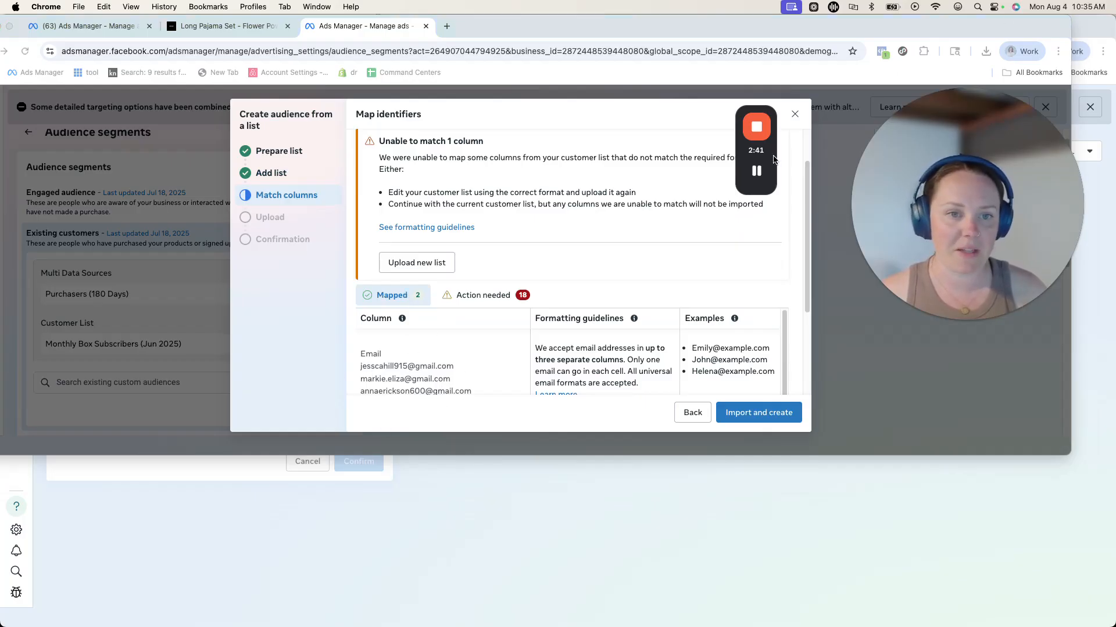
- Examine the mapped columns of the customer list and the identifiers available for the Email column
scroll(634, 360, "up", 1)
scroll(610, 381, "down", 2)
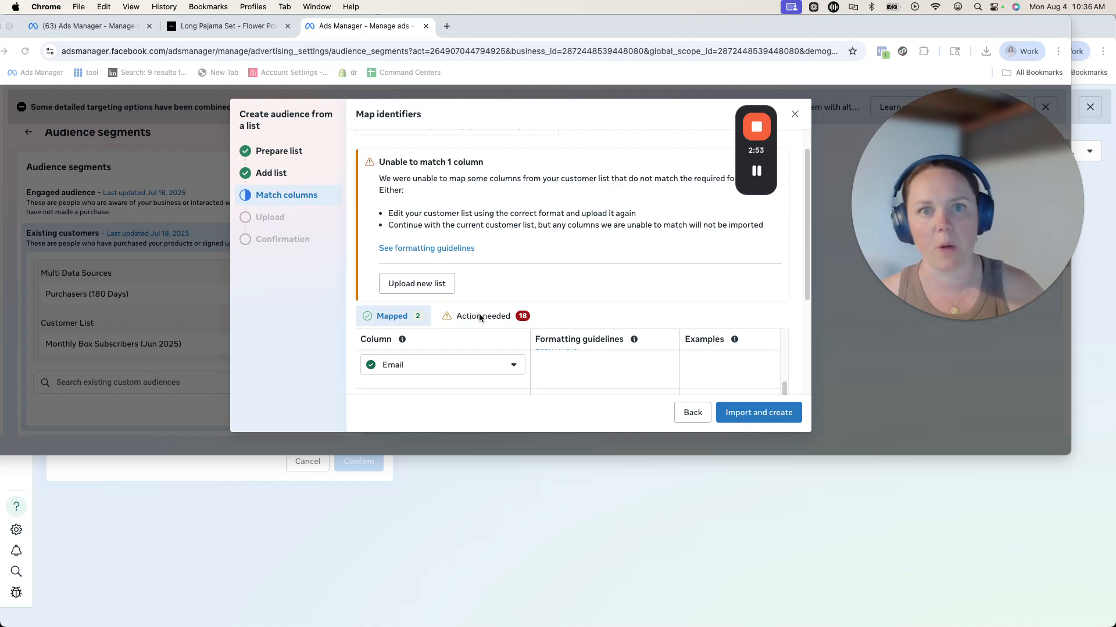
left_click(423, 366)
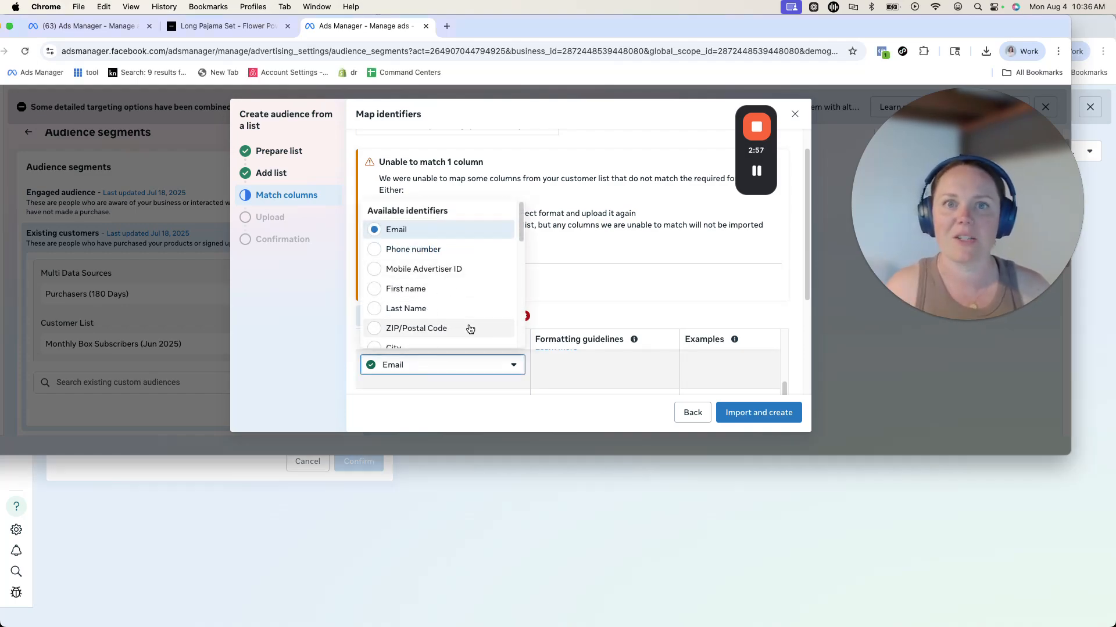
left_click(756, 173)
left_click(754, 175)
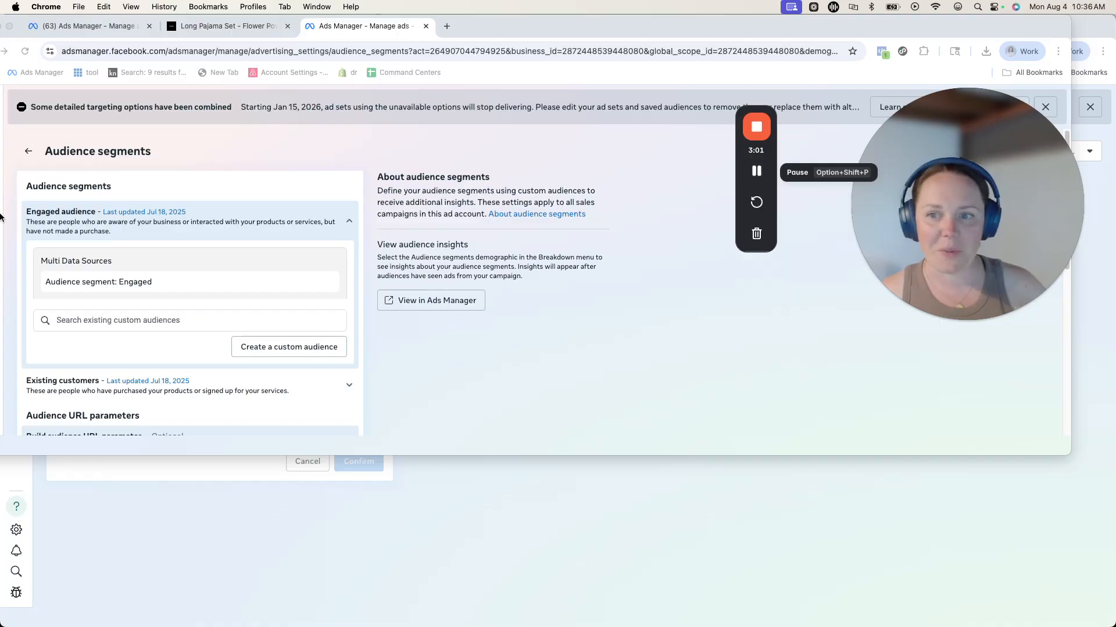
- Start a custom audience for the Engaged audience segment with Website as its source
left_click(57, 219)
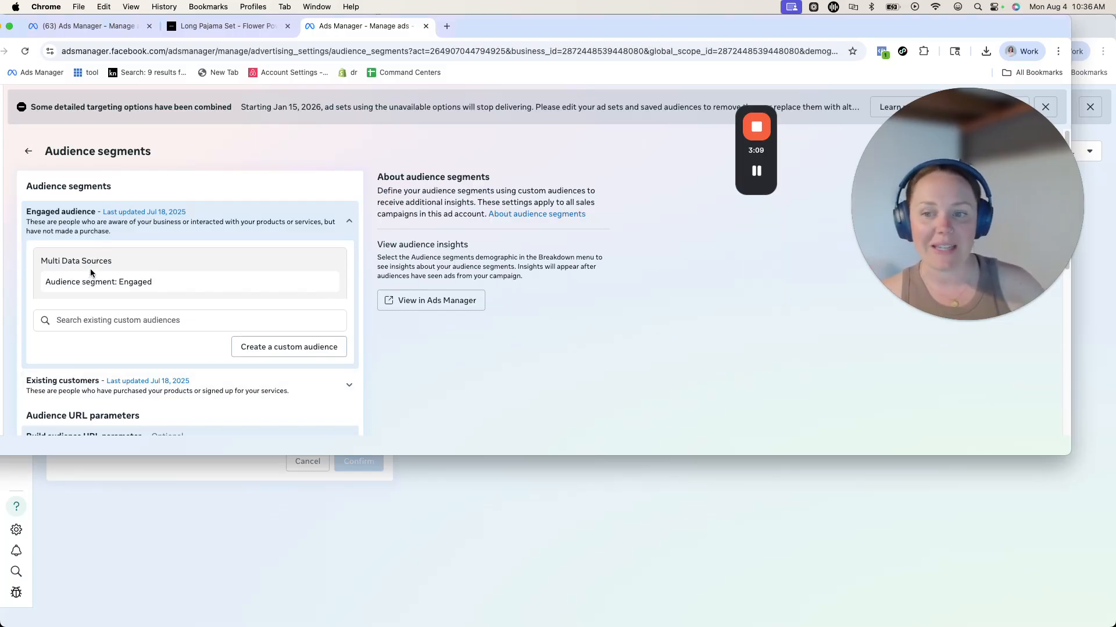
left_click(282, 355)
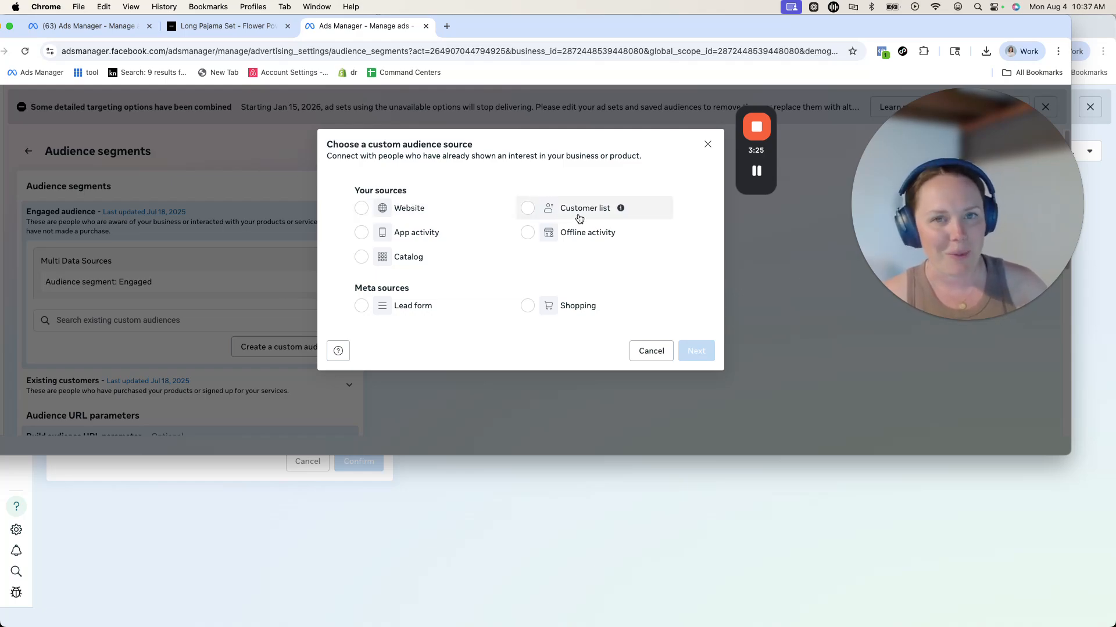
left_click(402, 214)
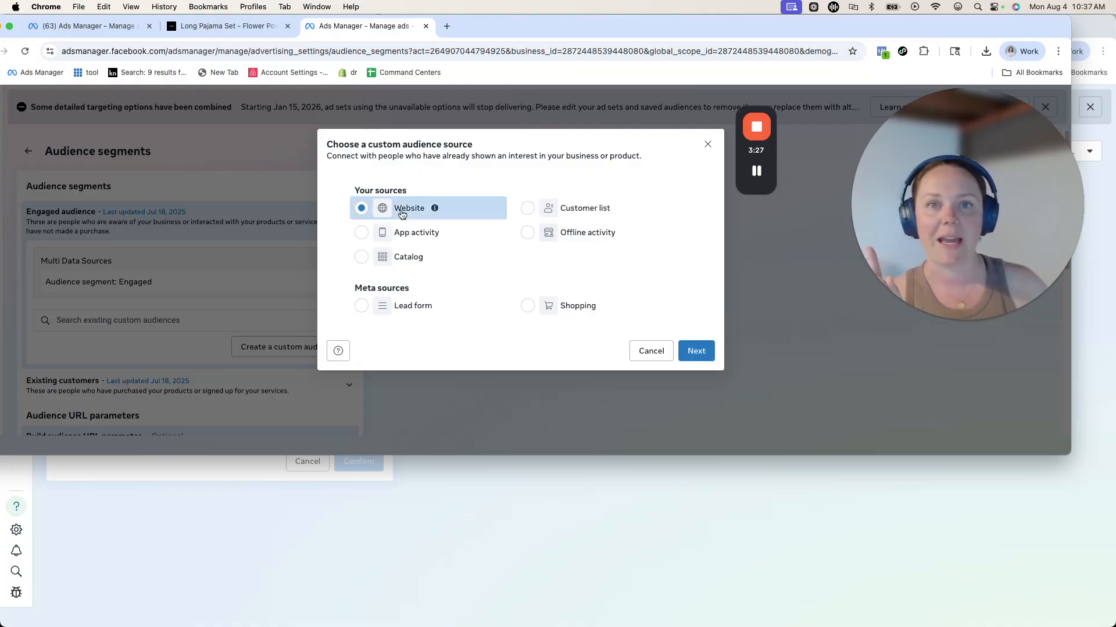
left_click(756, 173)
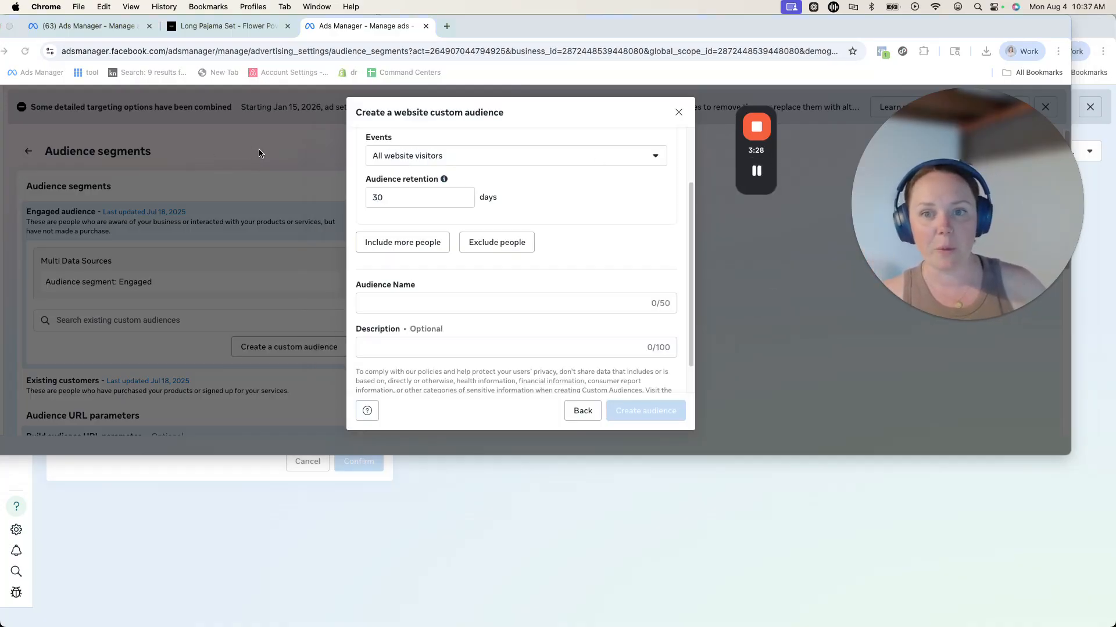
- Keep All website visitors as the event and set the audience retention to 180 days
left_click(387, 157)
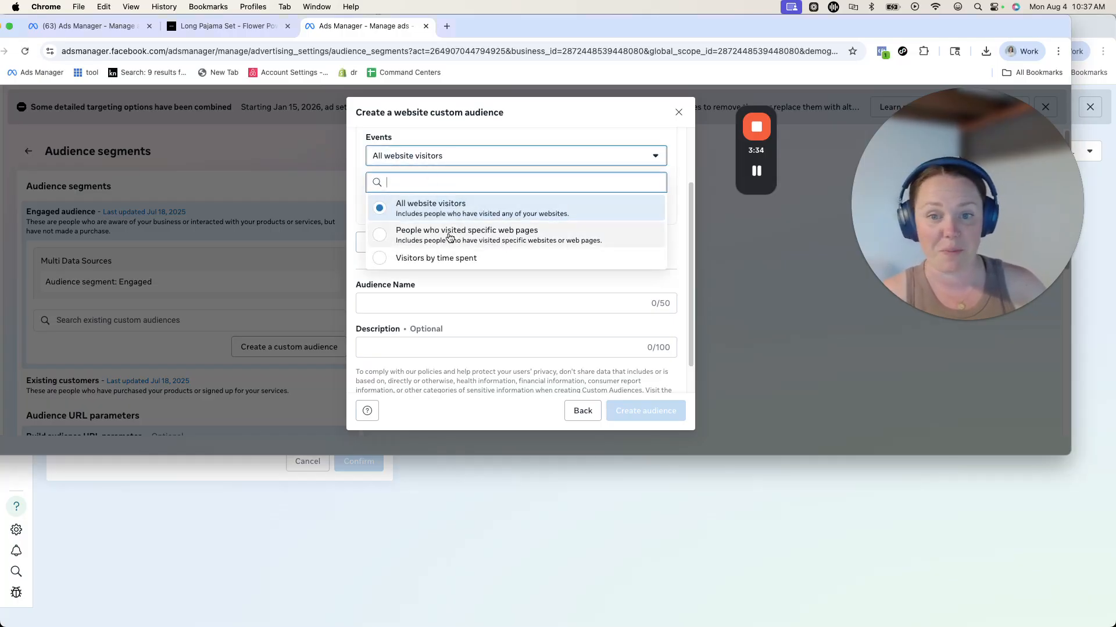
left_click(676, 164)
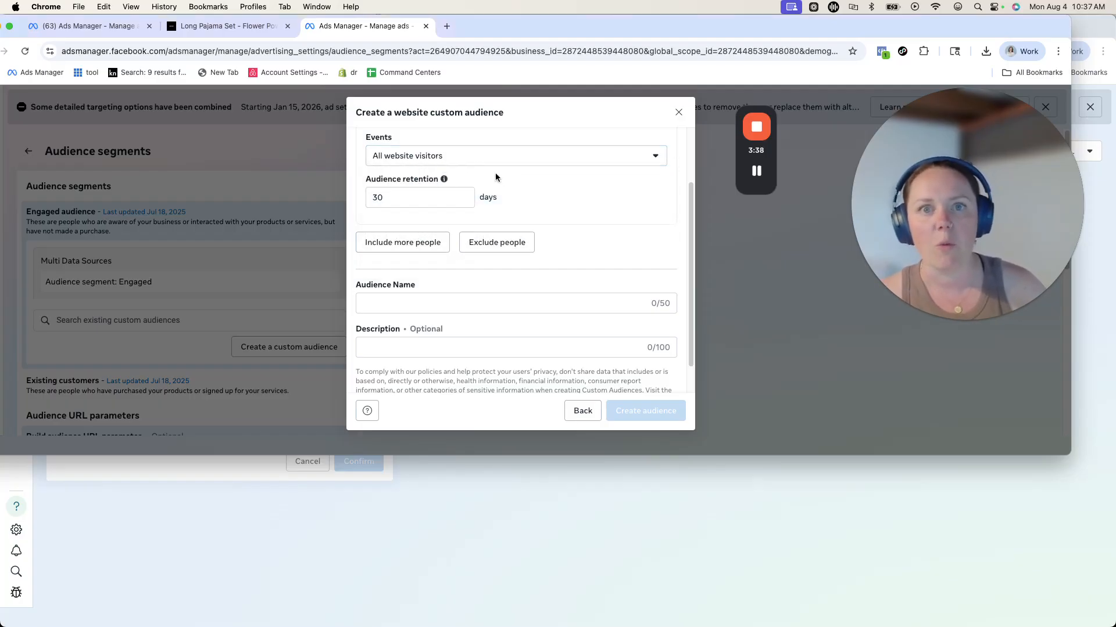
left_click_drag(415, 200, 361, 199)
type("180")
left_click(624, 222)
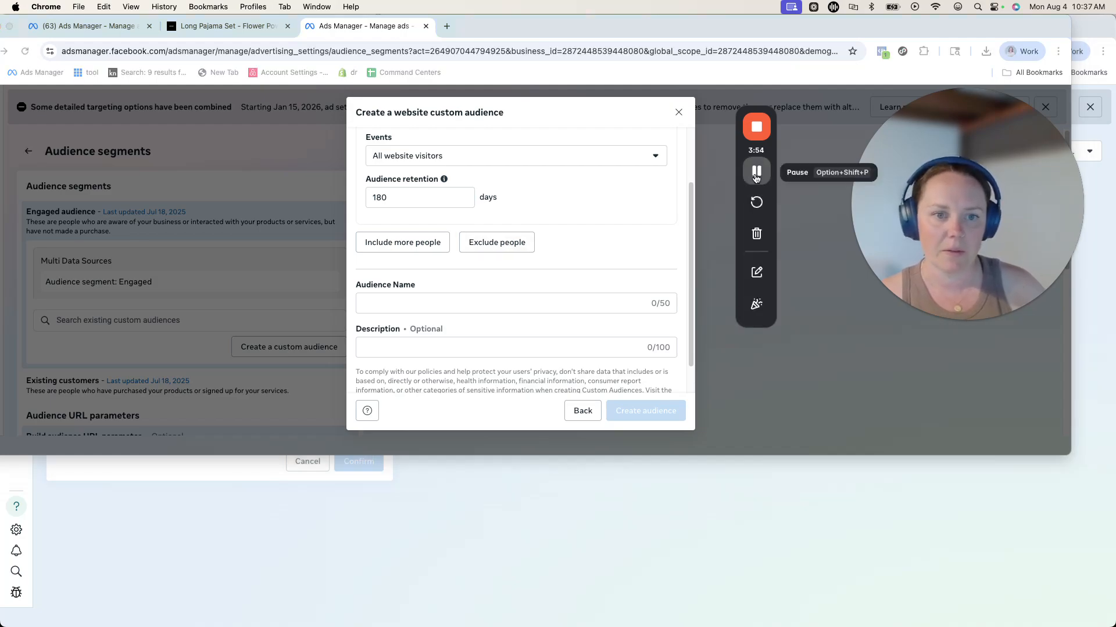
- Name the website custom audience "All Web Visitors (180 days)"
scroll(482, 238, "down", 1)
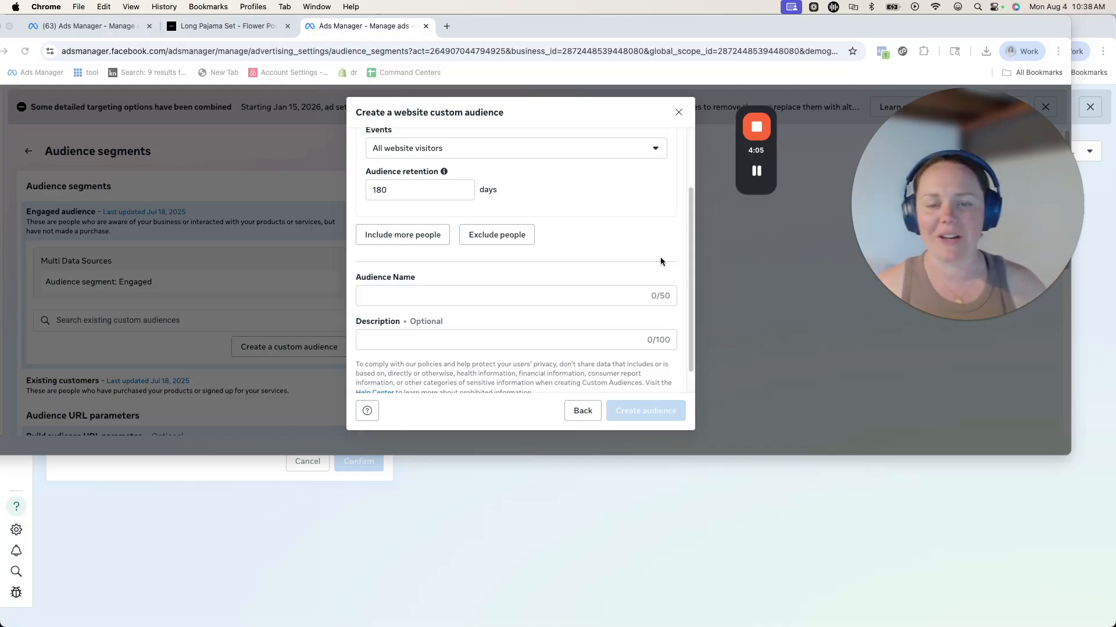
left_click(391, 294)
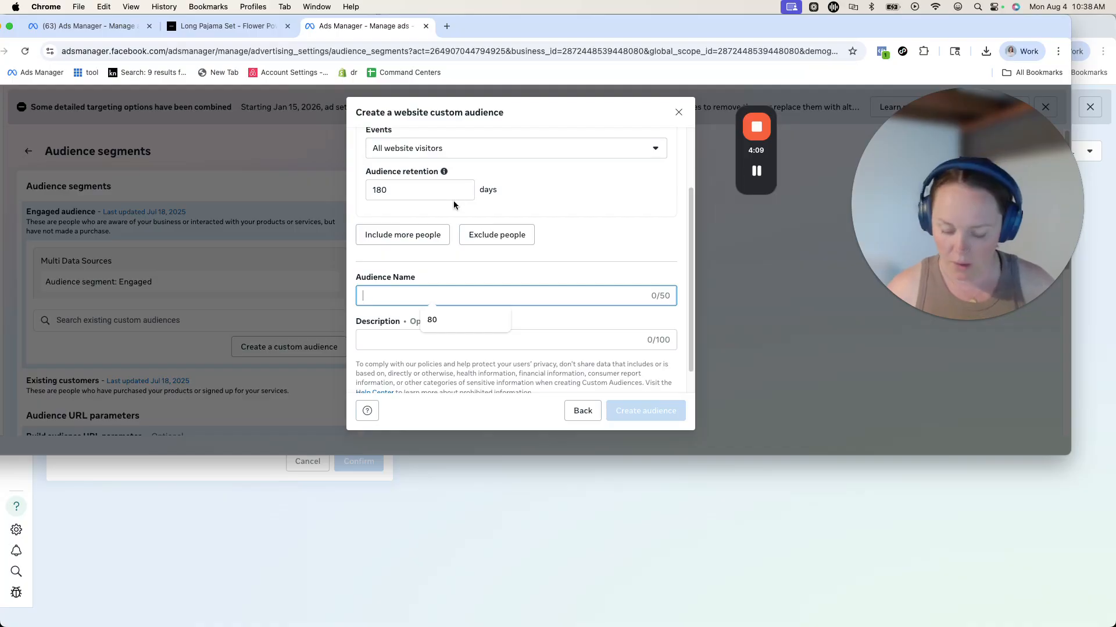
type("All Web Visitor")
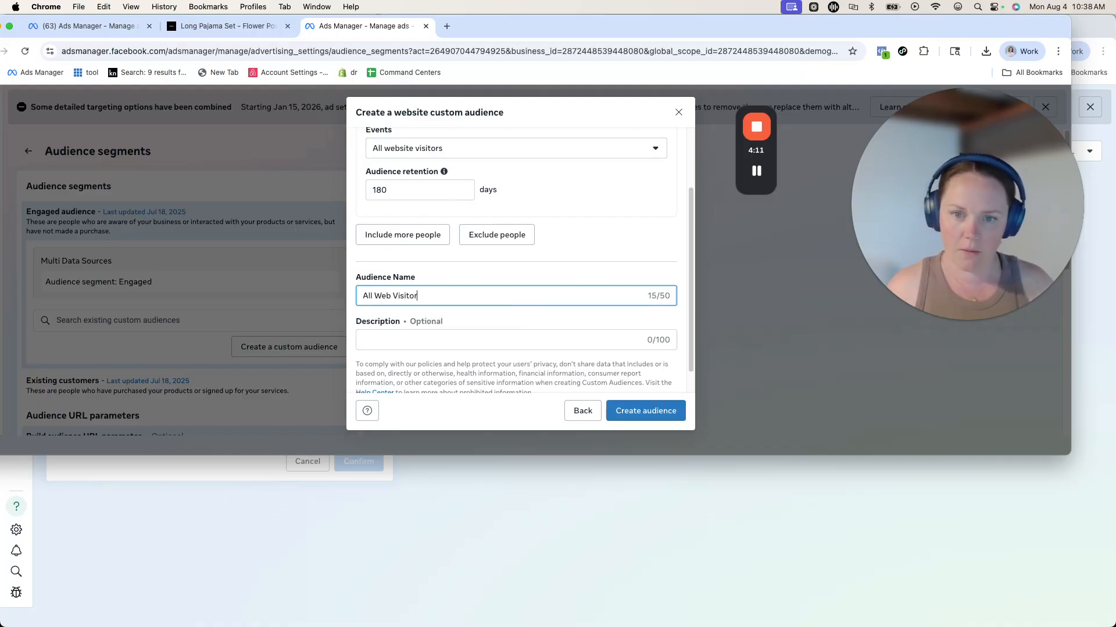
type("s (180 days")
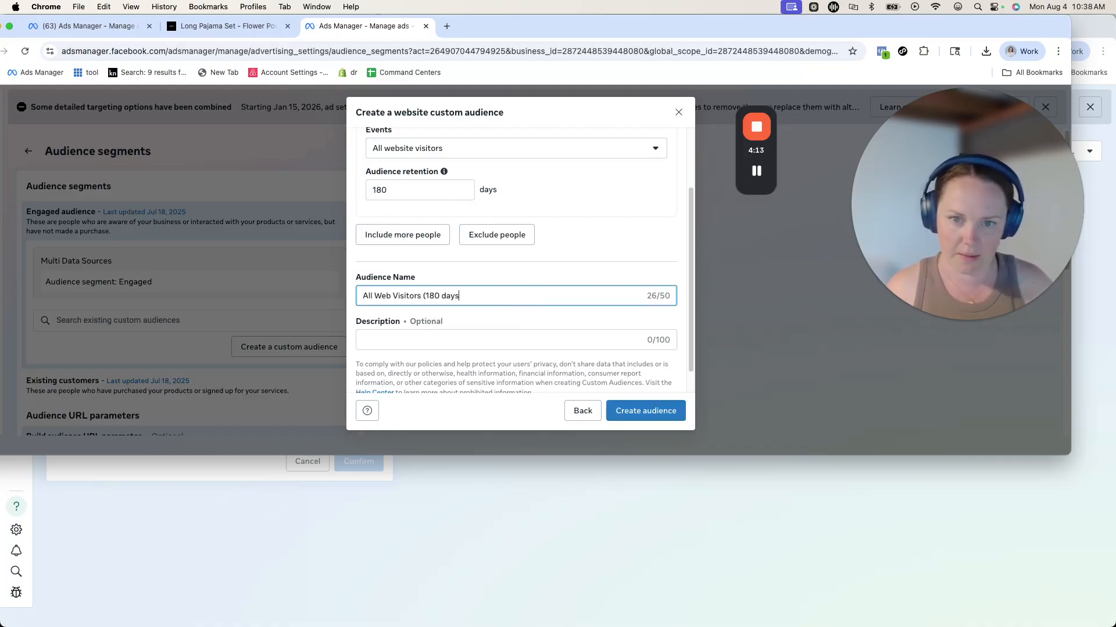
type(")")
left_click(753, 179)
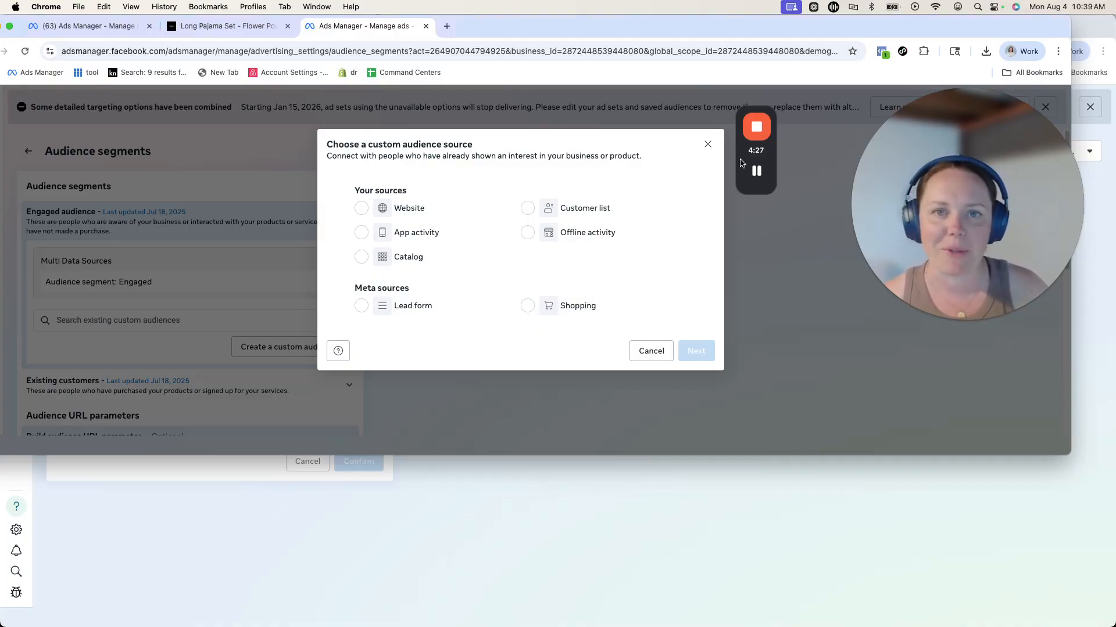
left_click(756, 170)
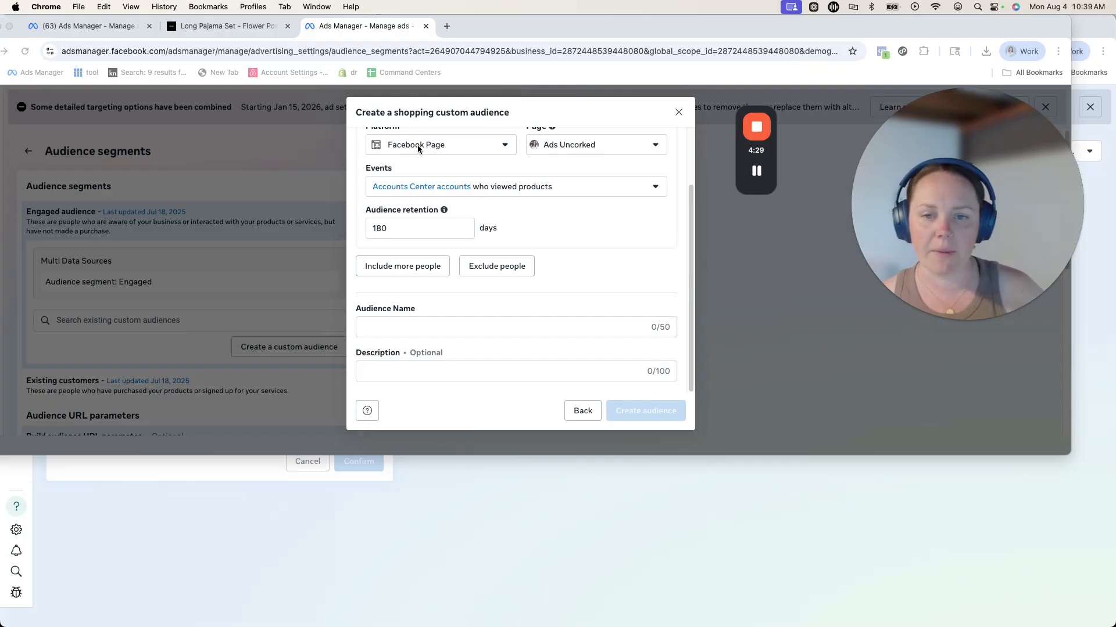
- Keep Facebook Page as the platform and name the shopping custom audience "Facebook Page Engagers (180 days)"
left_click(417, 144)
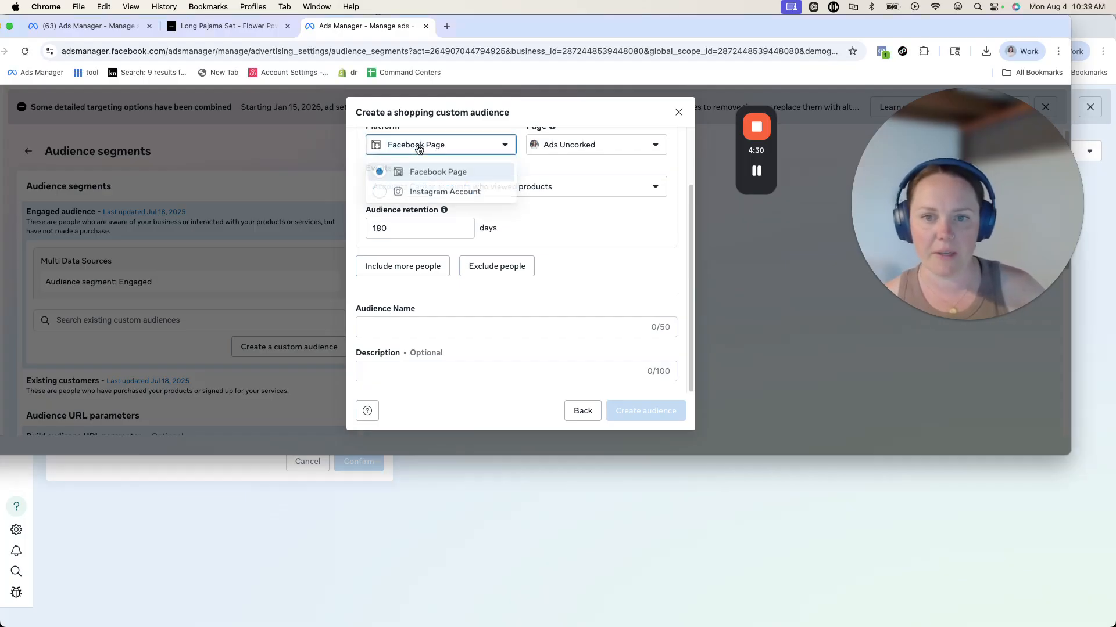
left_click(625, 228)
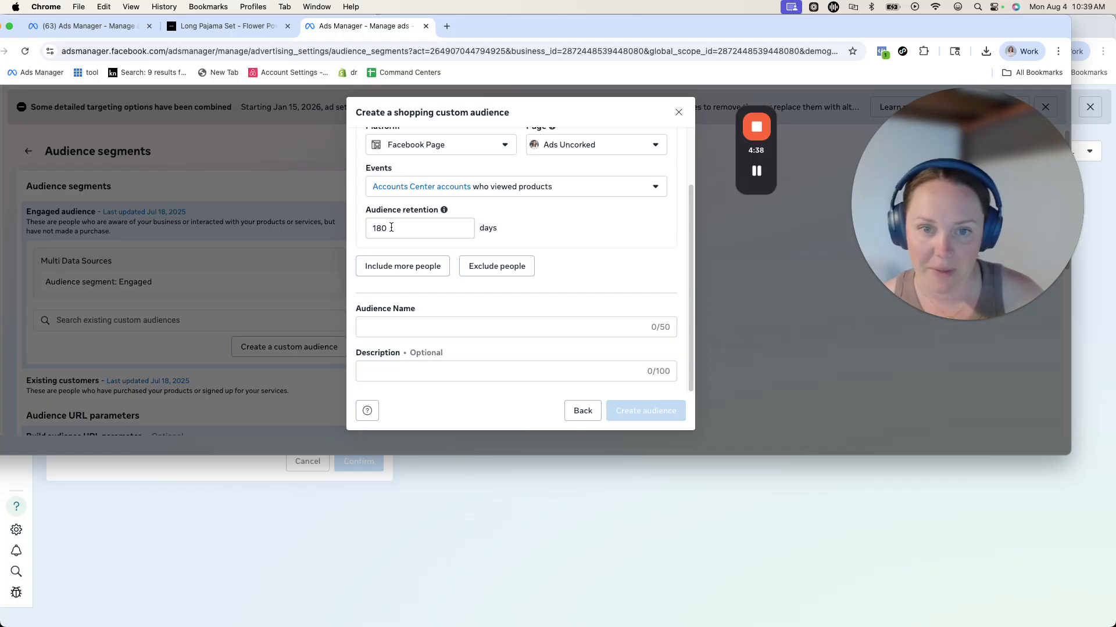
left_click(425, 331)
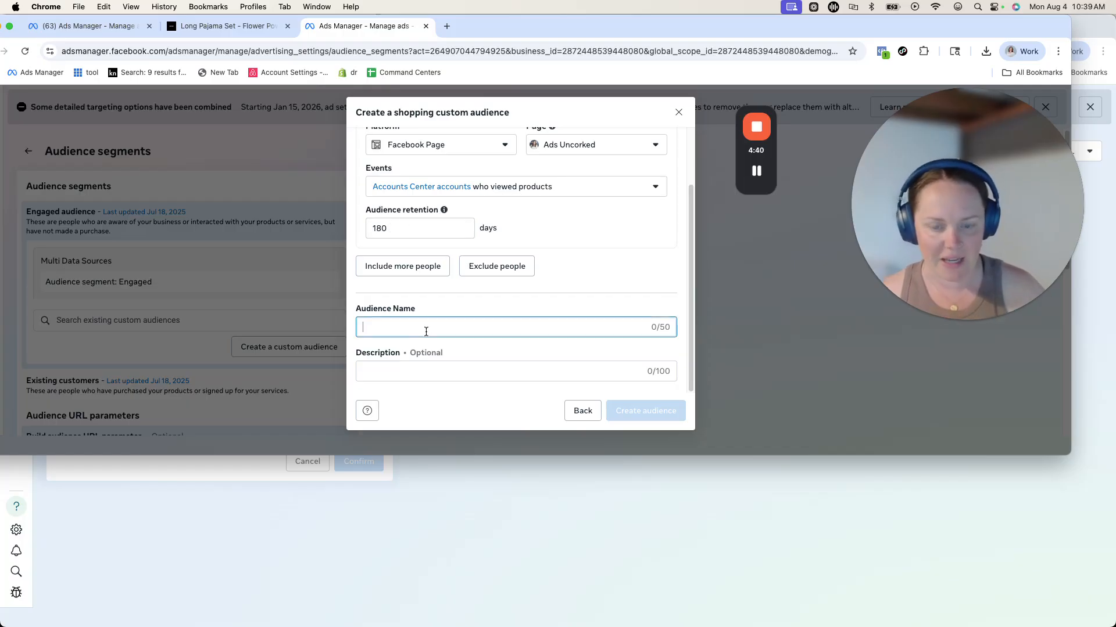
type("Facebook ")
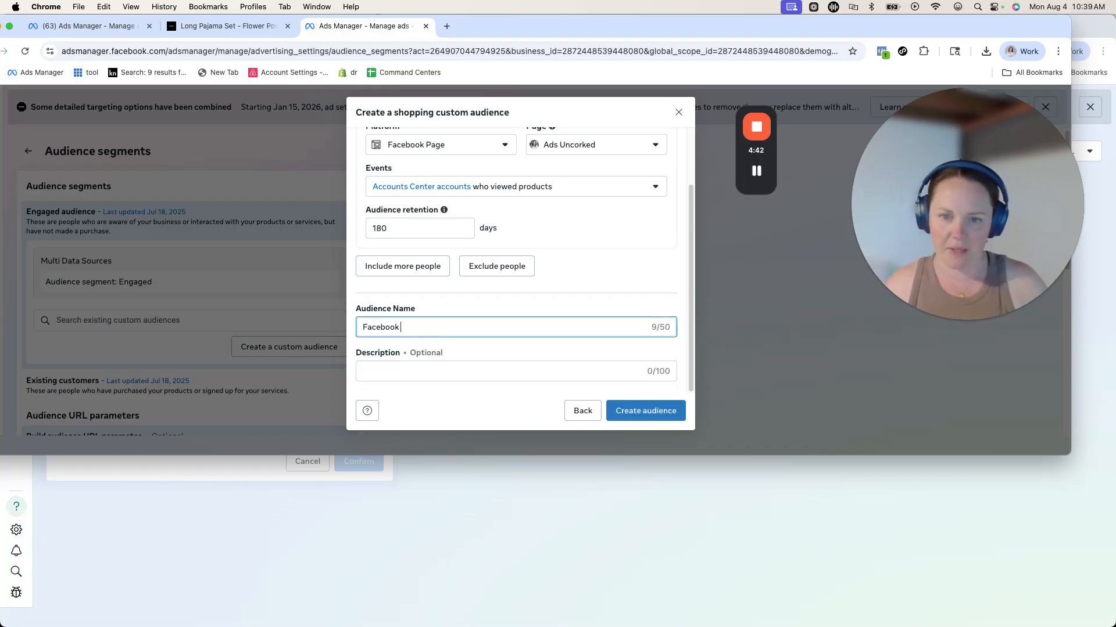
type("PAge")
key("BackSpace")
type("age")
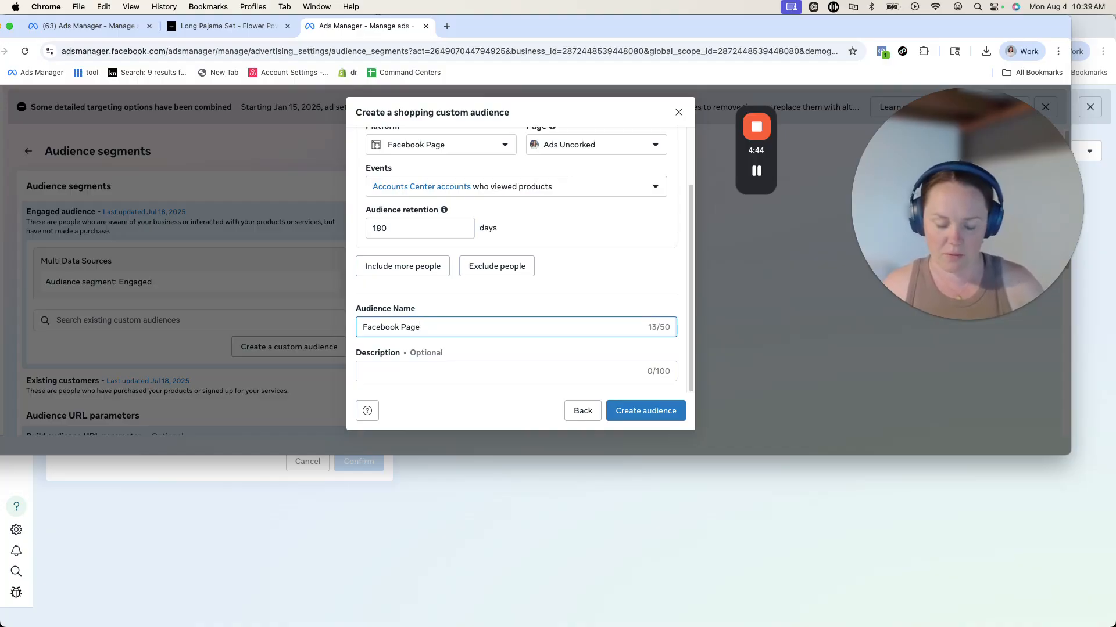
type(" Engagers (180 days")
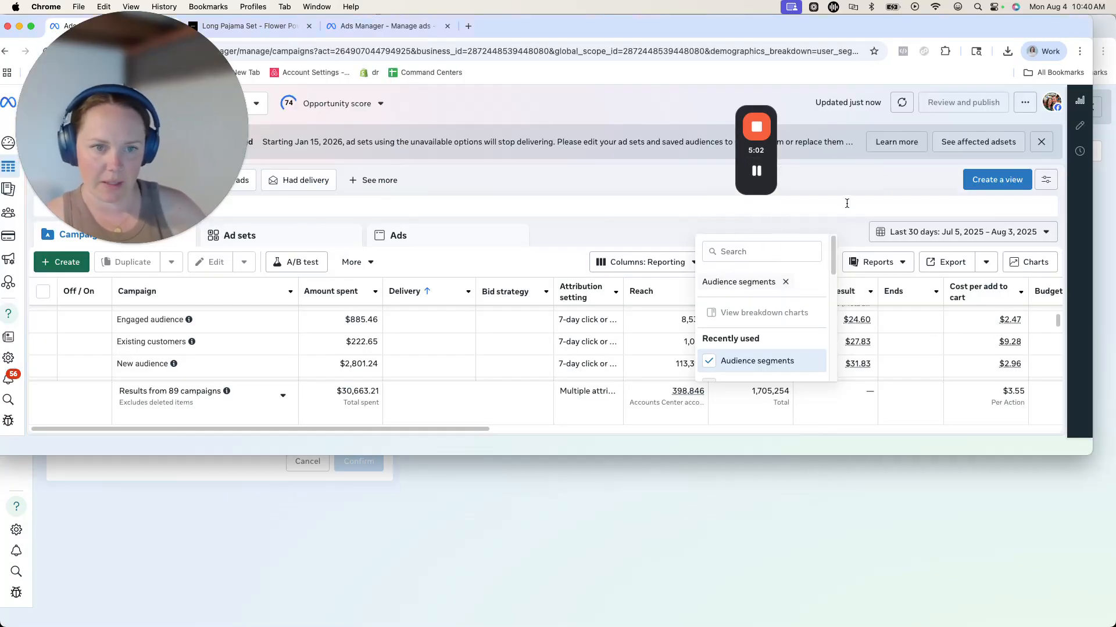
- Reopen the breakdown options of the campaigns table to view the selected Audience segments breakdown
left_click(645, 253)
left_click(755, 262)
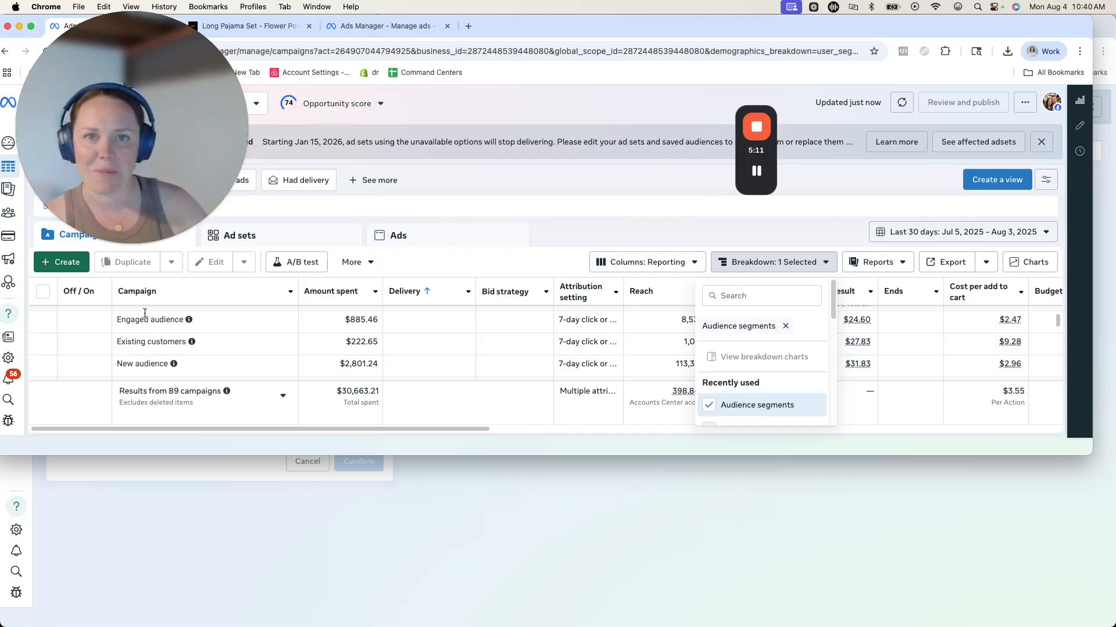
left_click(756, 171)
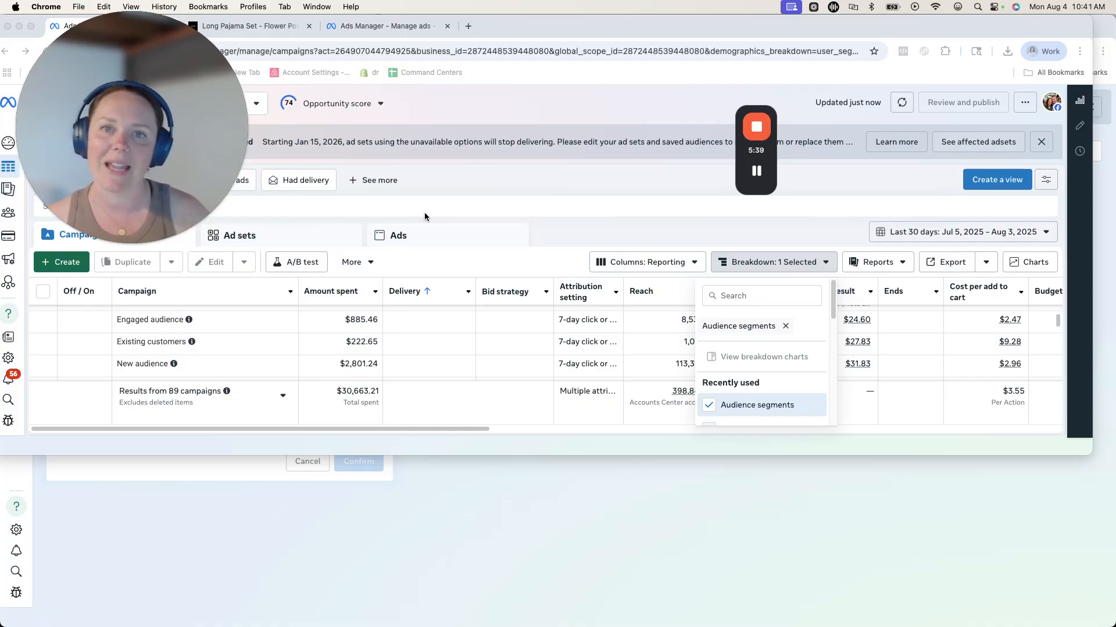
mouse_move(752, 180)
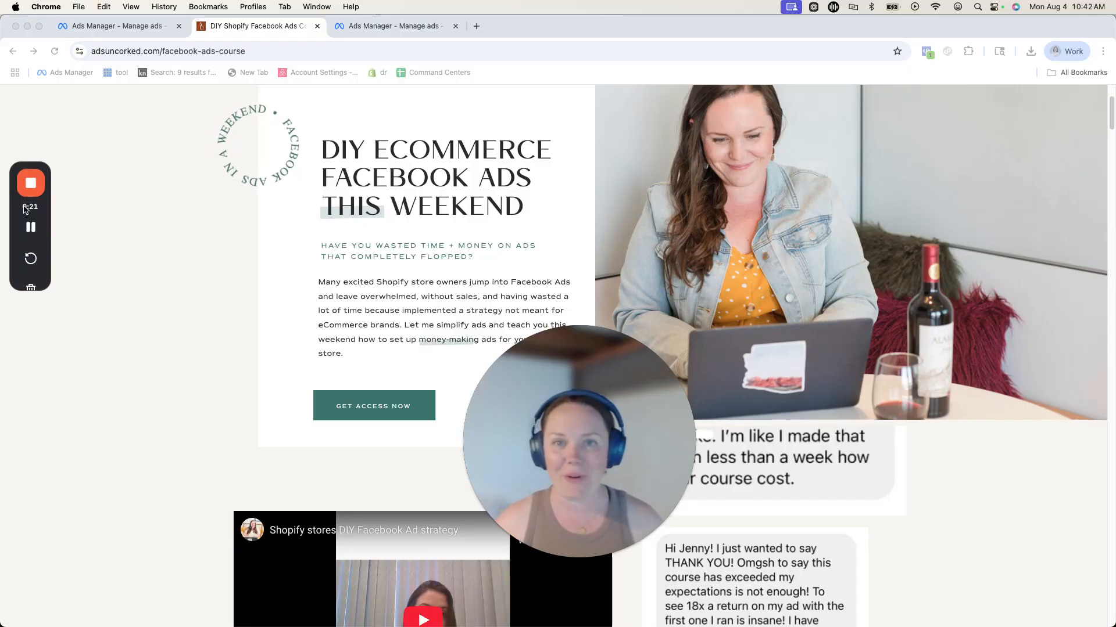
left_click(30, 227)
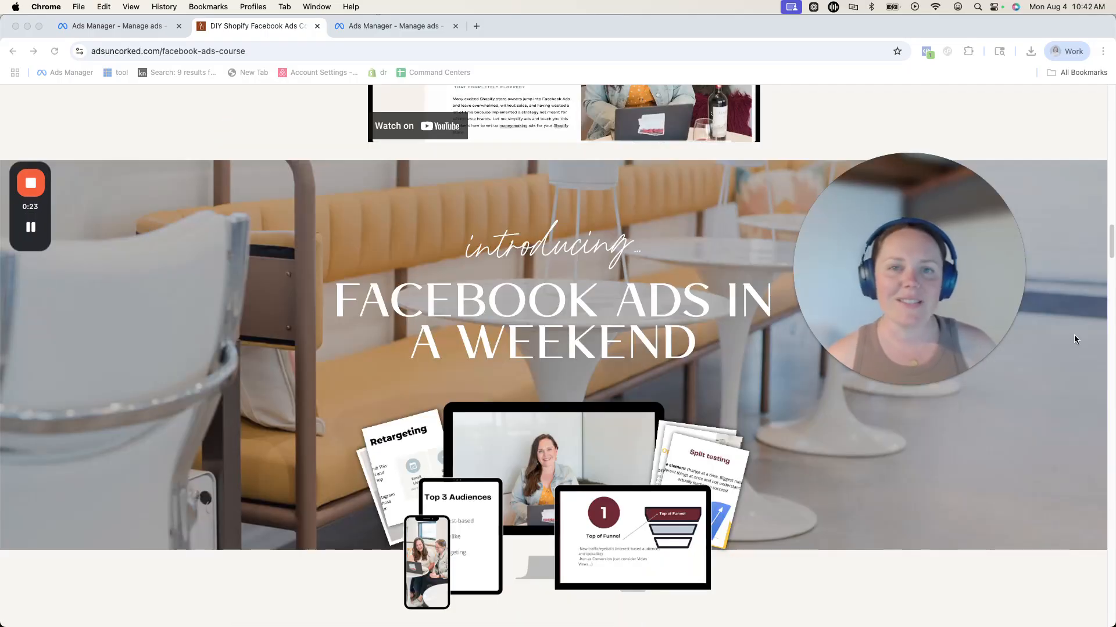